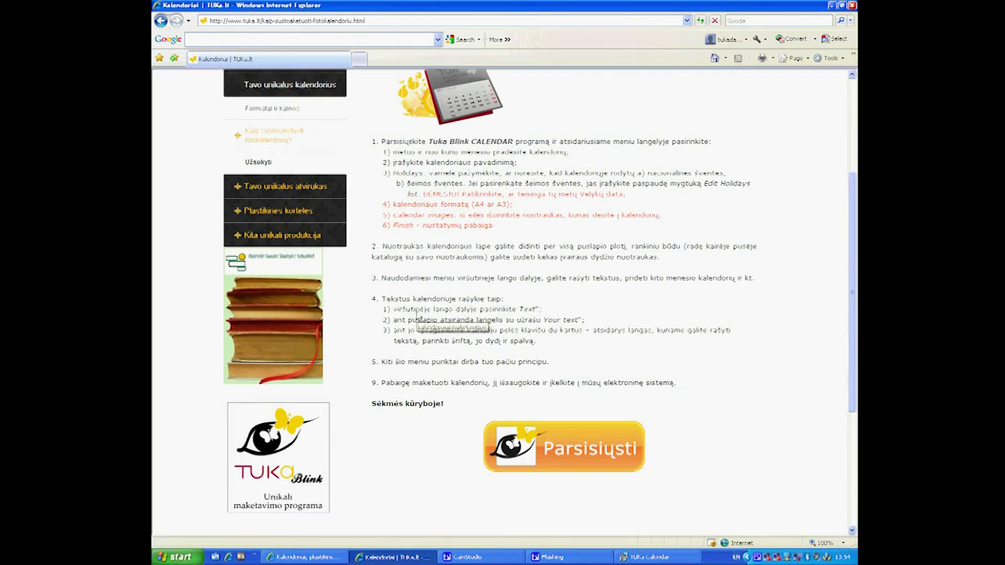
Run the TukaCalendar installer from the desktop and complete the repair of the TUKa Calendar installation.
scroll(558, 430, "down", 1)
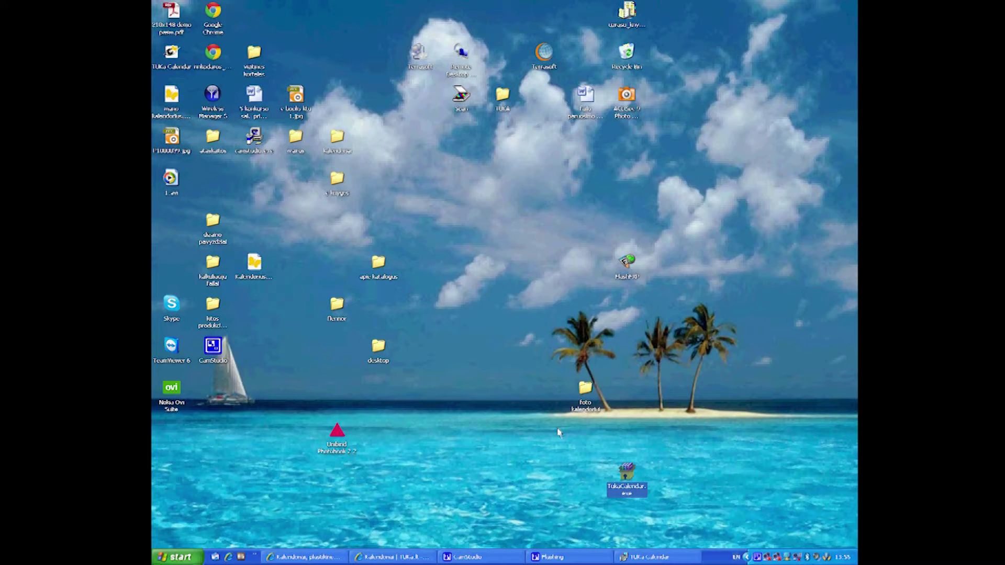
double_click(627, 472)
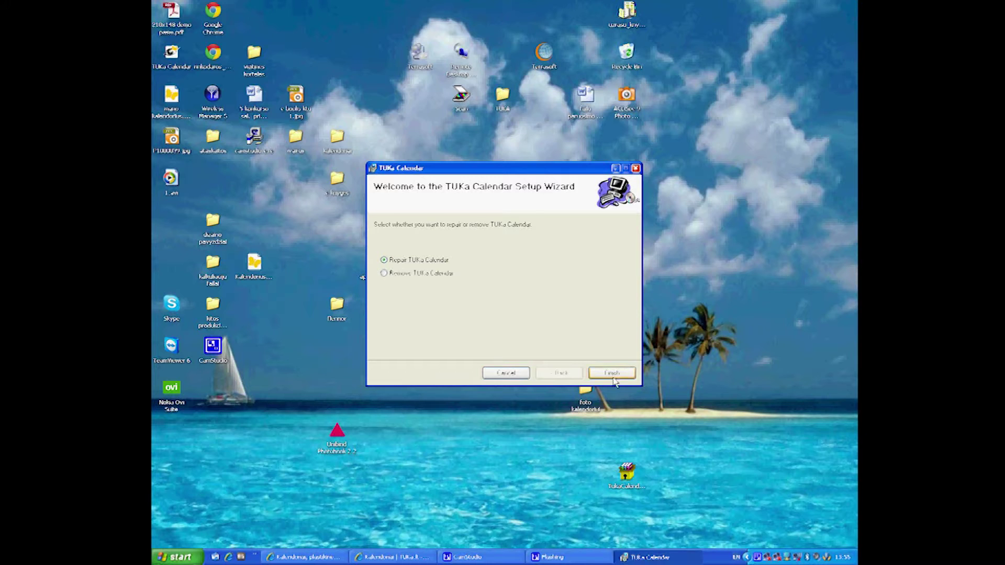
left_click(612, 374)
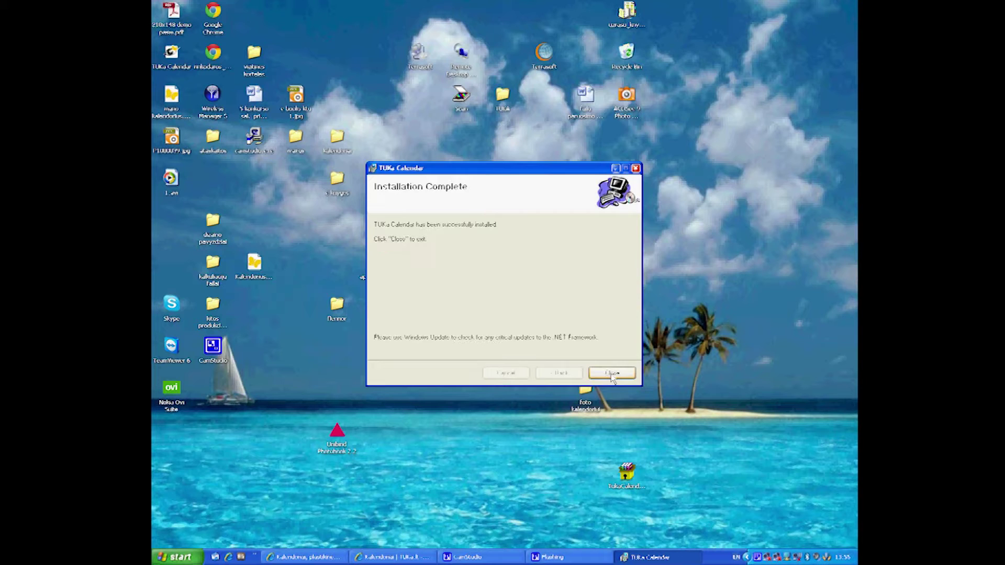
left_click(612, 375)
left_click(608, 198)
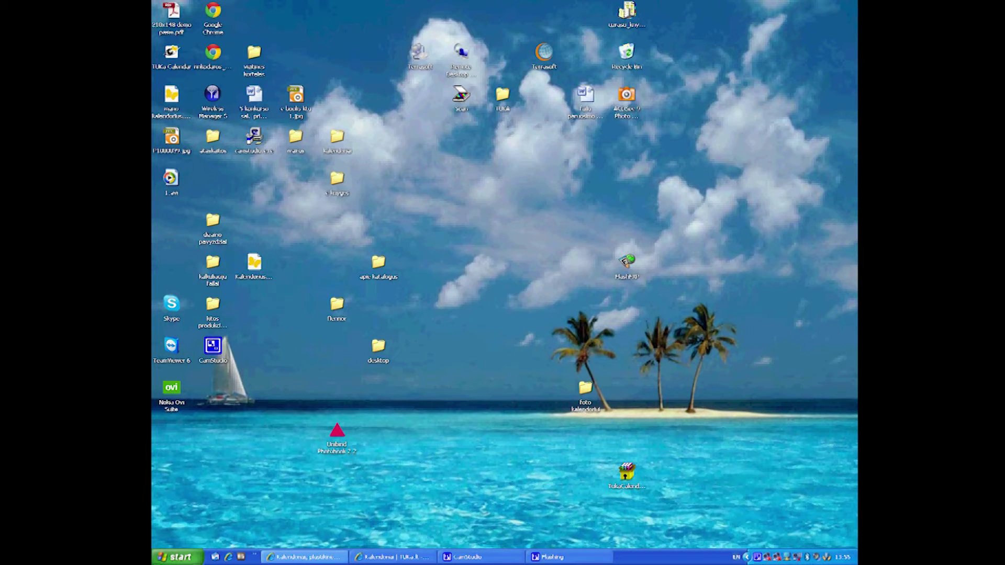
Launch the TUKa Calendar program.
left_click(177, 556)
left_click(225, 518)
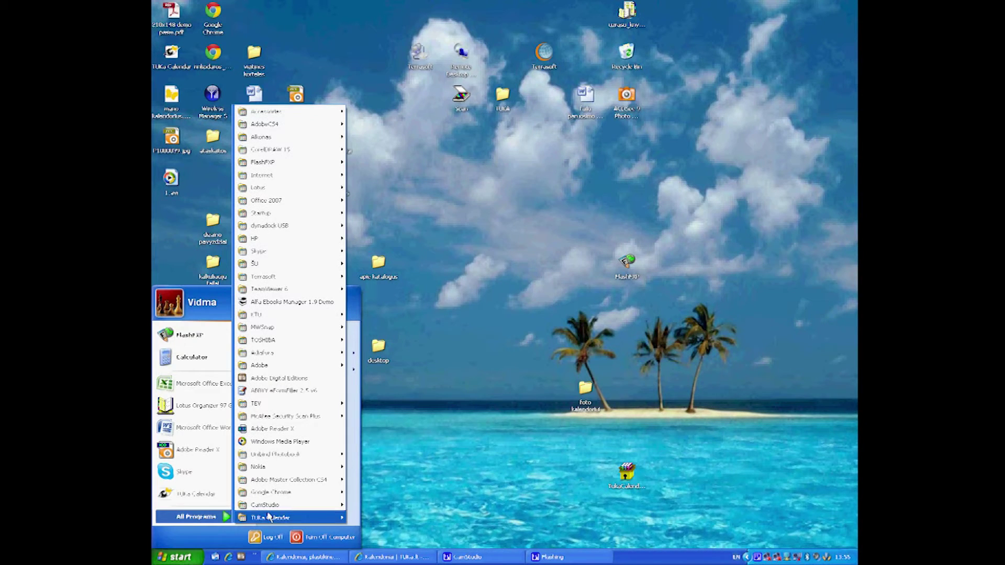
left_click(467, 408)
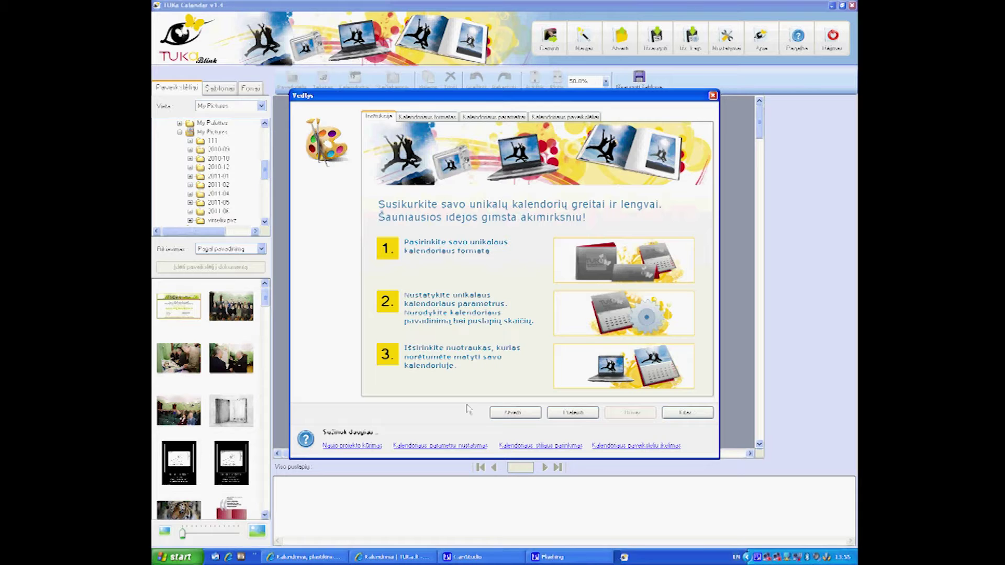
Choose the A4 portrait format Kalendorius Nr. 3 for the new calendar and title it "Mano kalendorius".
left_click(427, 116)
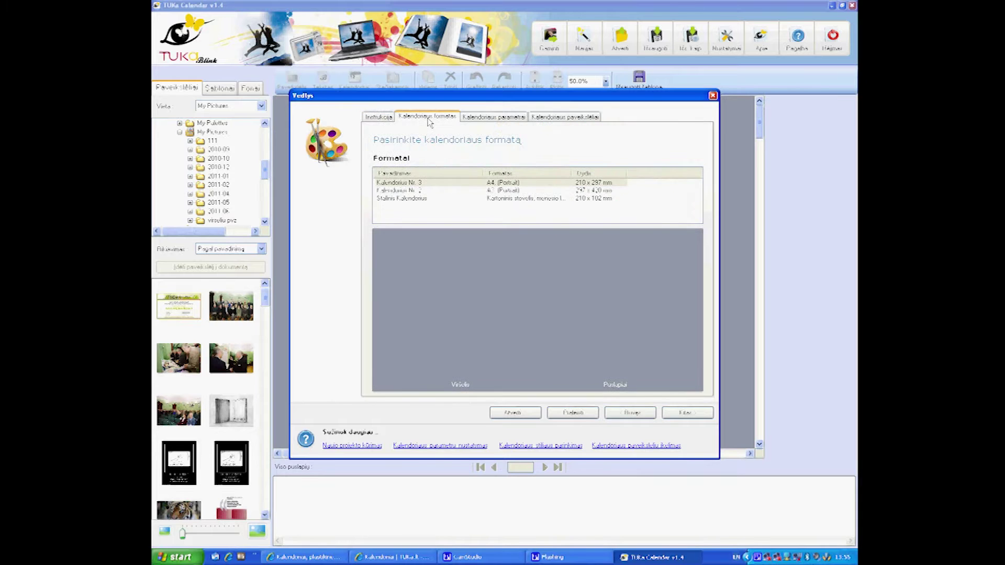
left_click(448, 183)
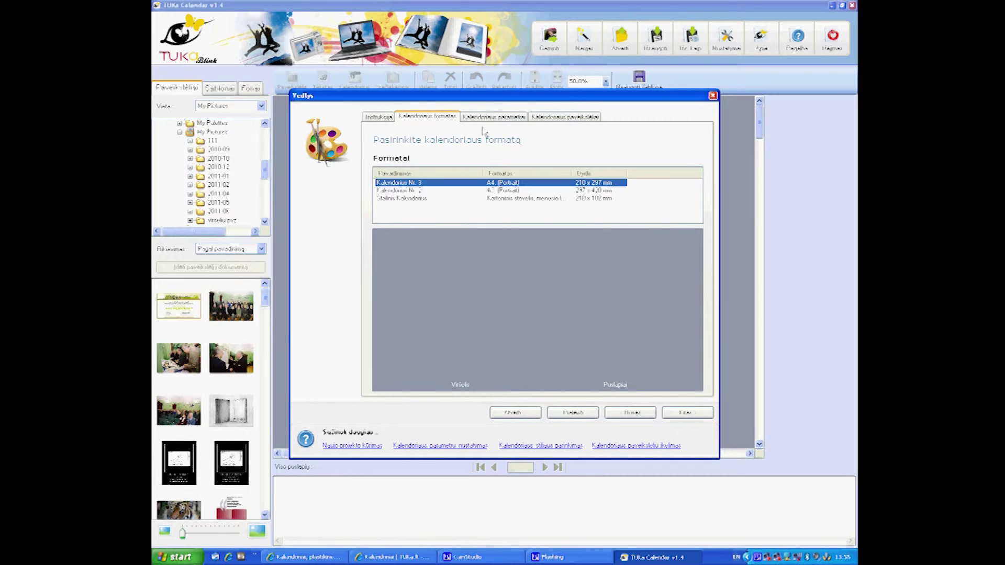
left_click(489, 117)
type("Mari")
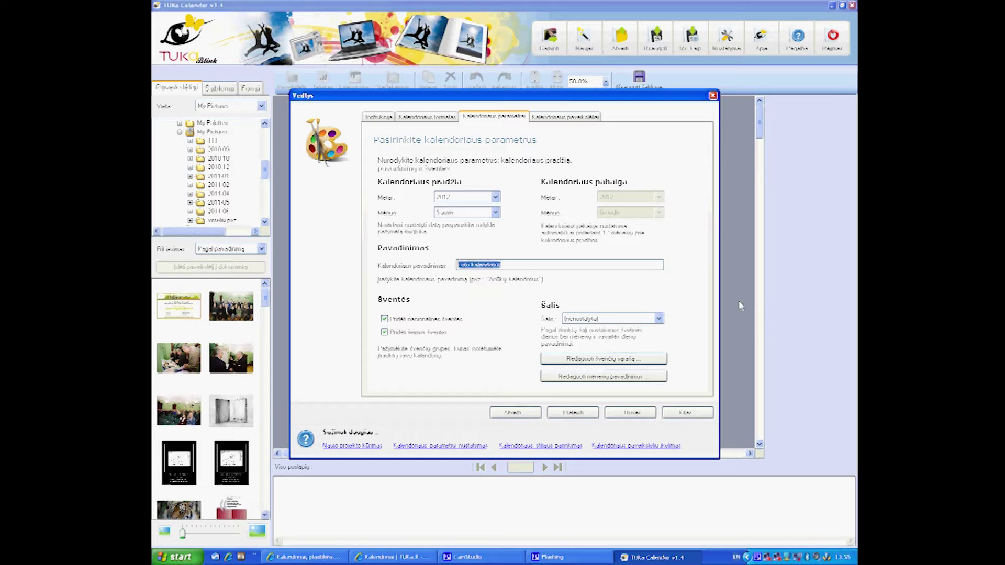
type("o kalendoriu")
key("BackSpace")
key("BackSpace")
key("BackSpace")
key("BackSpace")
type("rius")
Add all photos from the desktop folder "foto kalendoriui" to the calendar and finish the wizard.
left_click(565, 117)
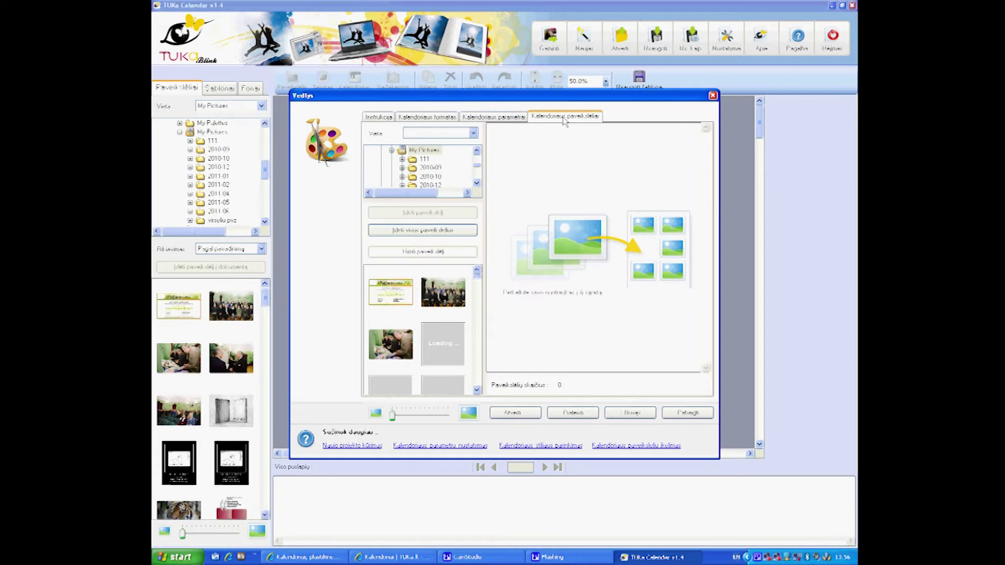
left_click_drag(478, 169, 478, 151)
left_click(399, 150)
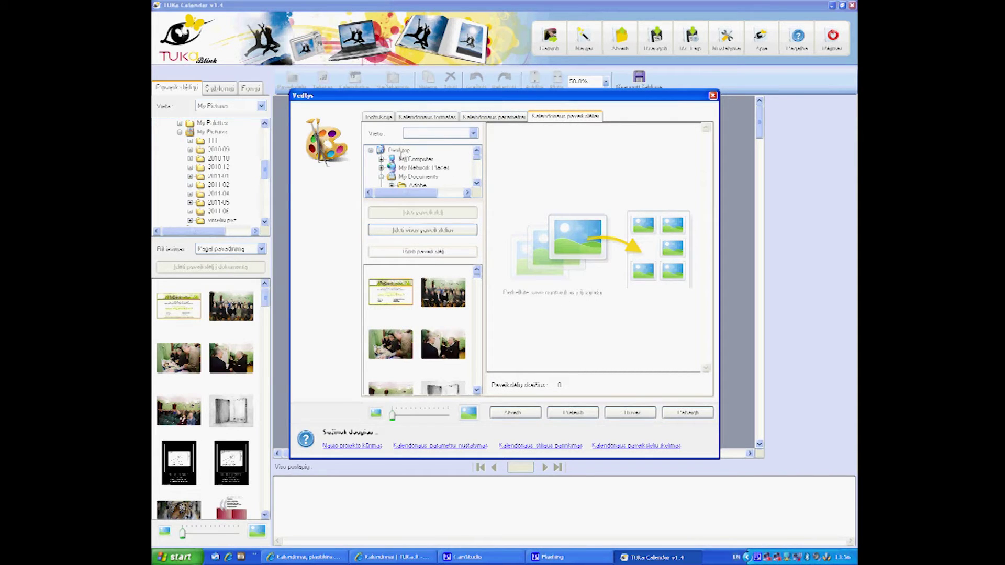
left_click(380, 177)
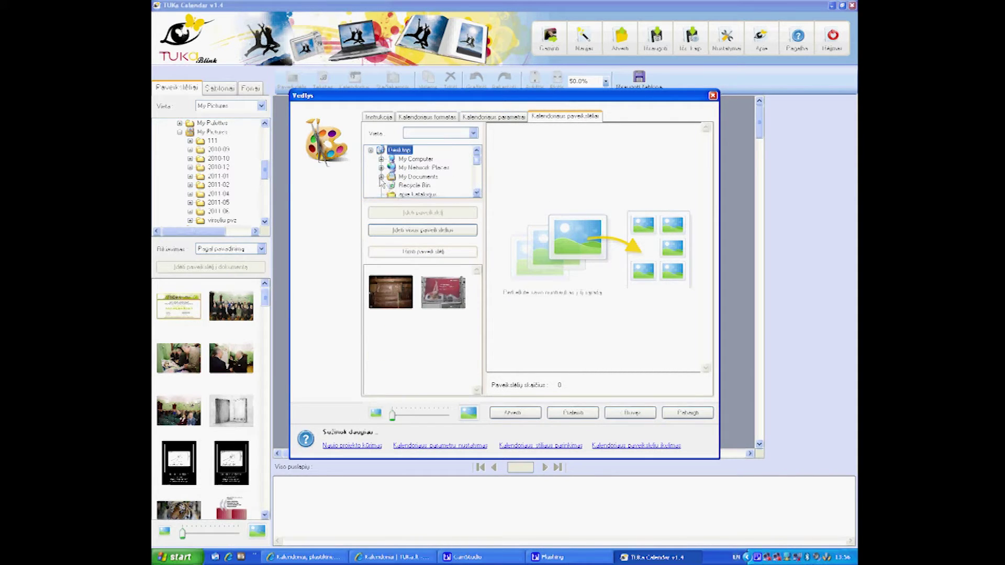
scroll(419, 187, "down", 1)
scroll(419, 187, "down", 1)
left_click(419, 185)
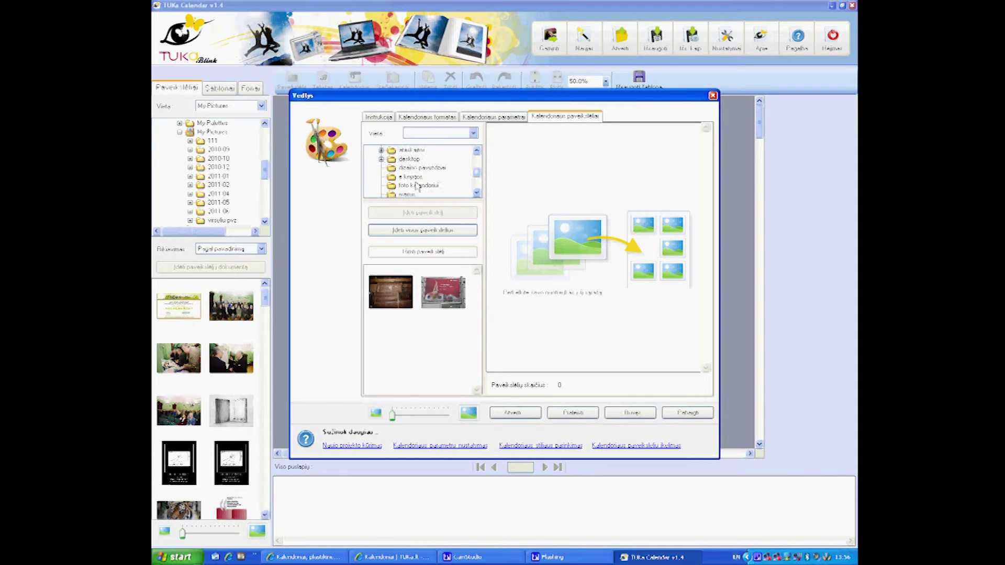
left_click(413, 233)
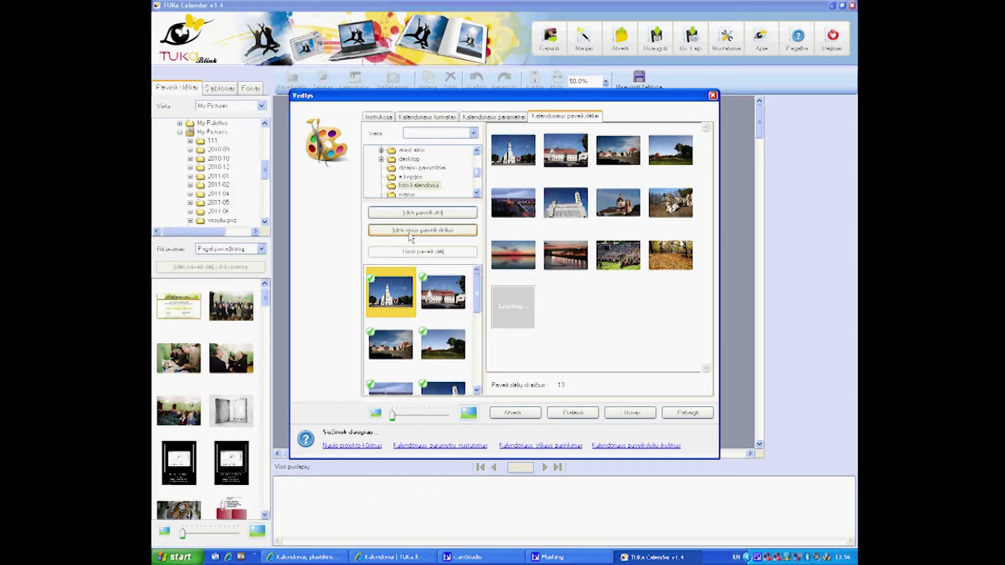
left_click(689, 413)
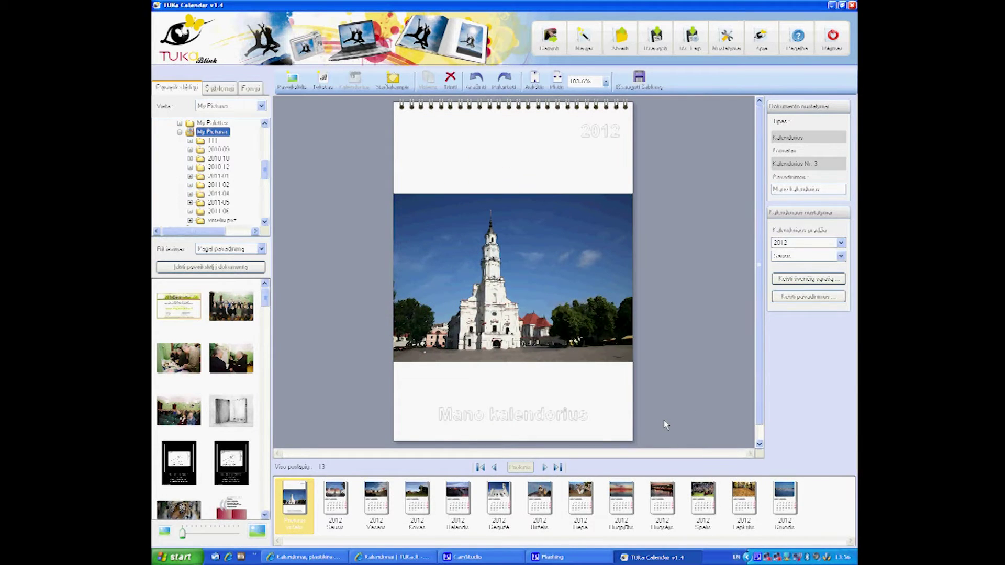
Replace the placeholder caption under the January (Sausis) photo with "Maironis".
left_click(523, 416)
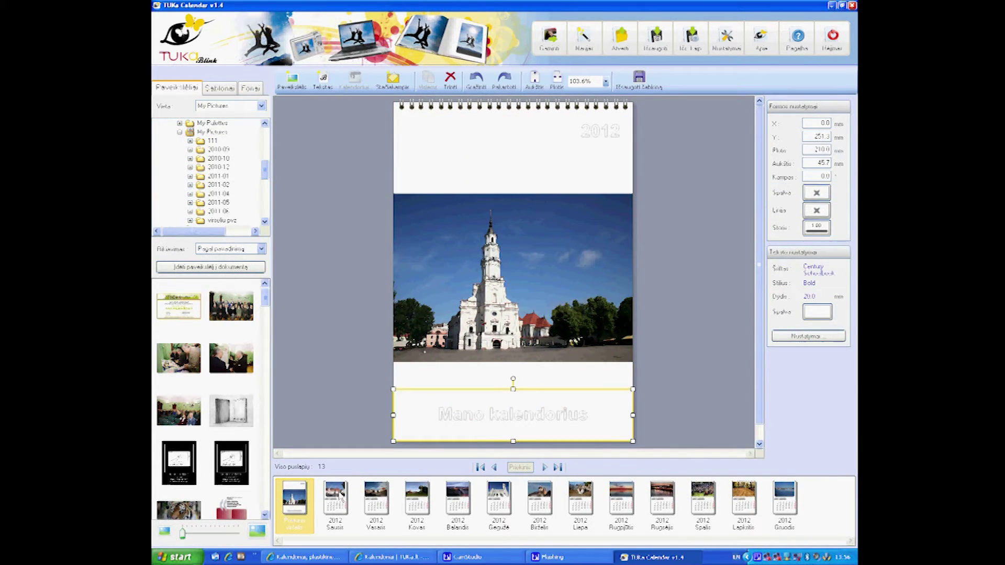
left_click(341, 495)
left_click(479, 280)
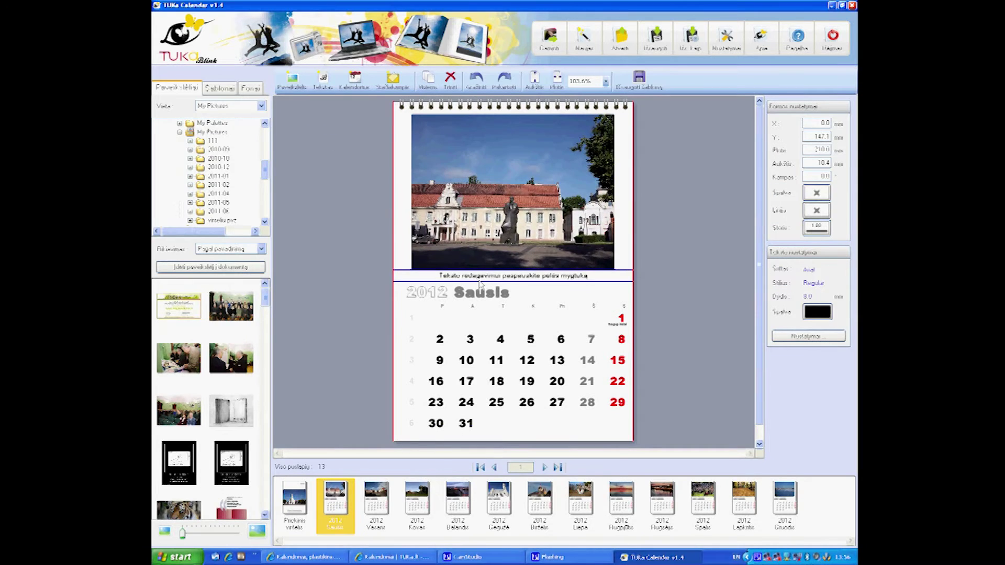
double_click(480, 282)
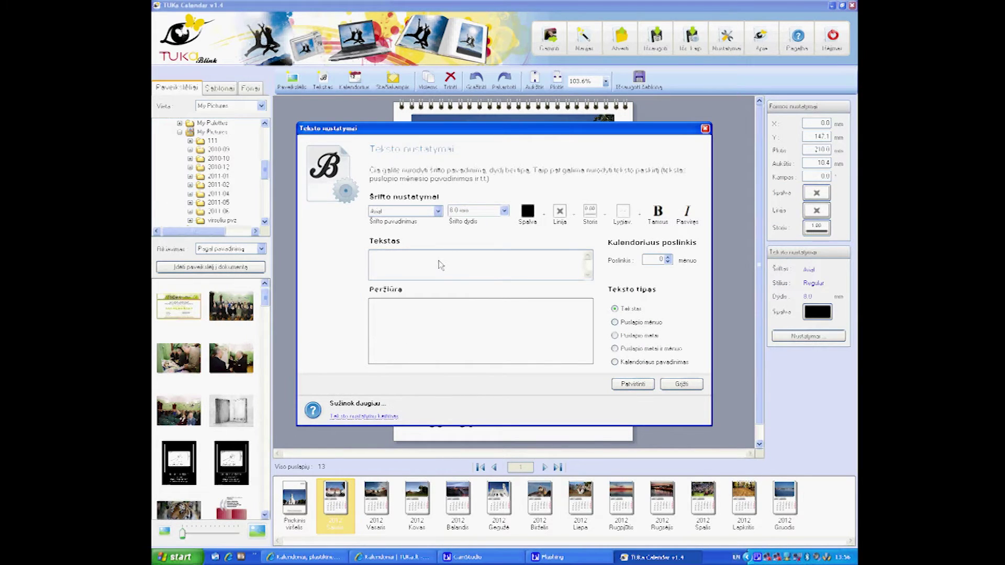
type("Maironis")
left_click(622, 385)
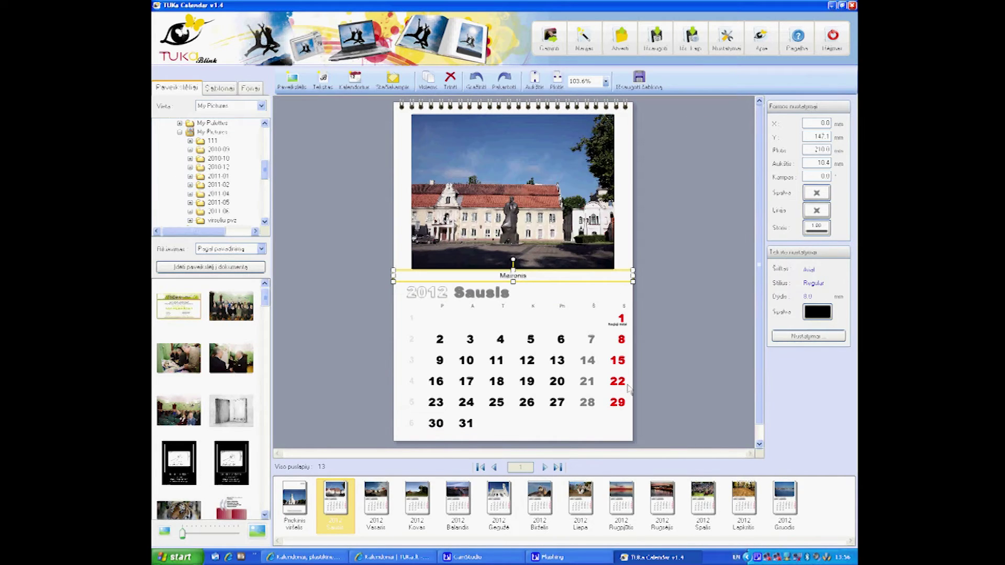
Replace the placeholder caption under the March (Kovas) photo with "Miestas".
left_click(377, 499)
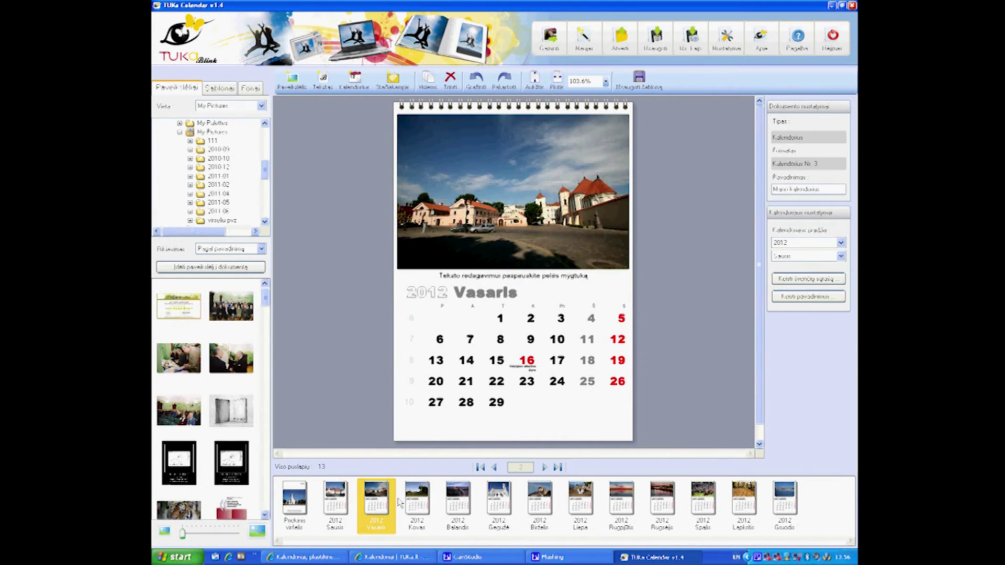
left_click(416, 498)
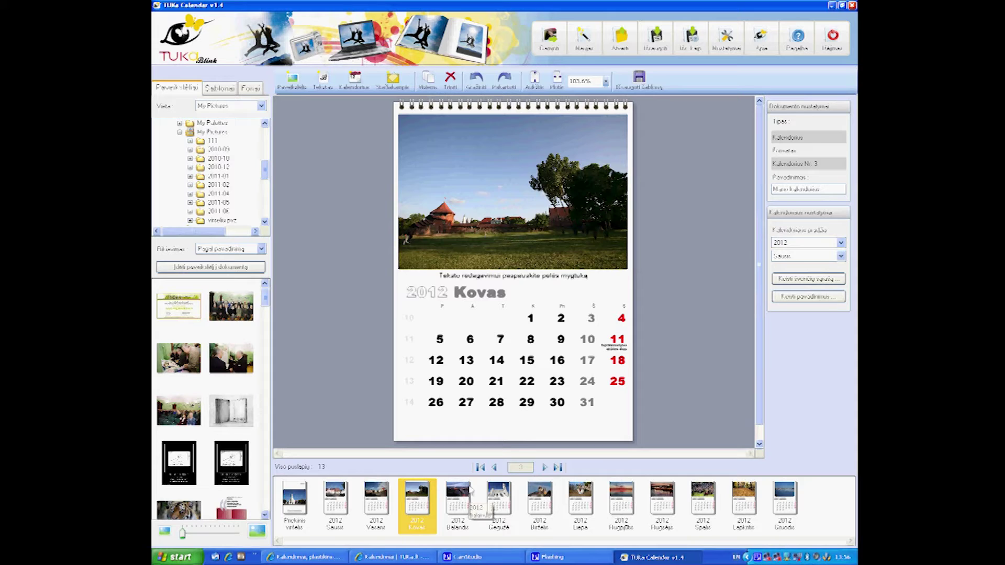
left_click(513, 281)
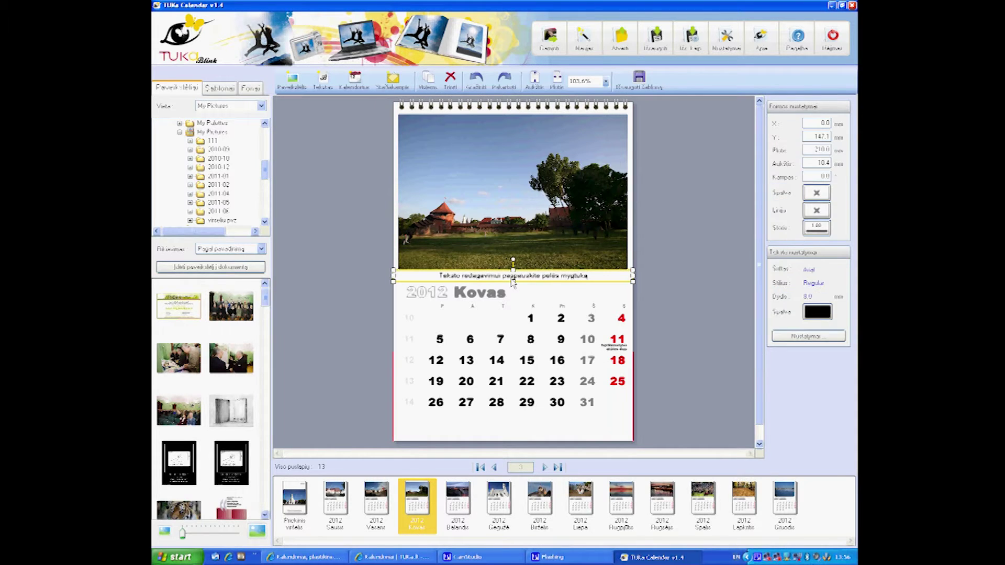
double_click(457, 277)
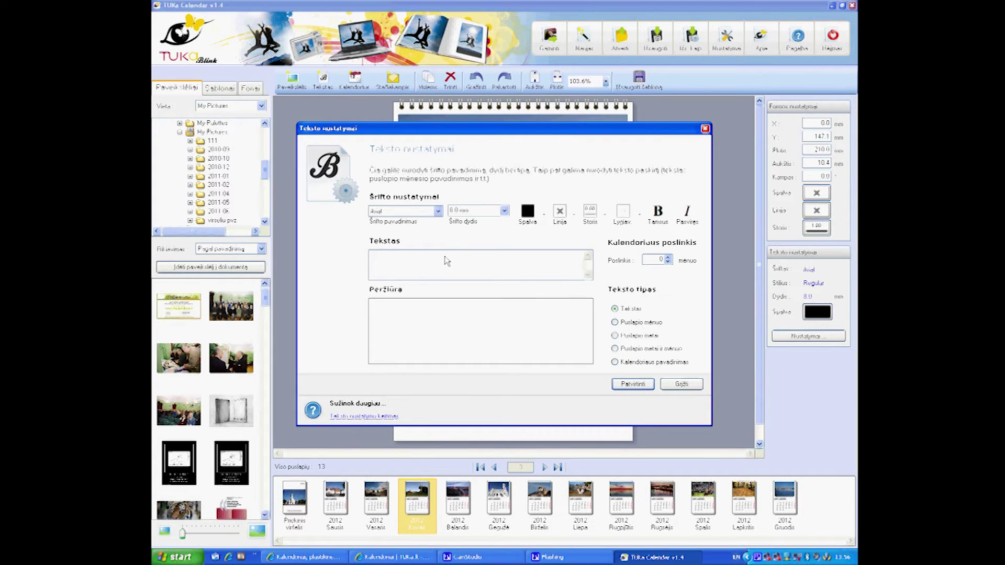
type("Miestas")
left_click(621, 385)
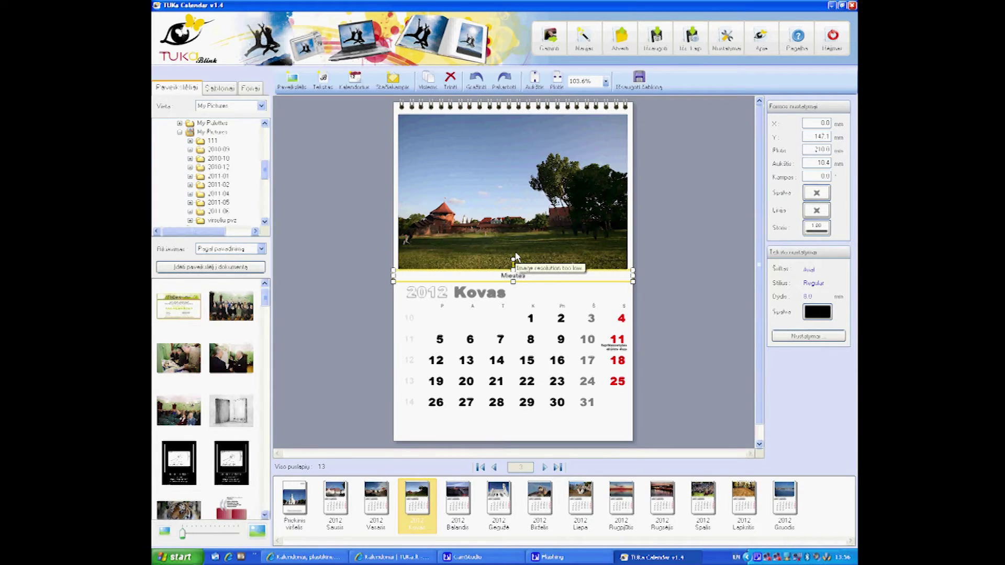
Start a new entry in the calendar's holiday list and name it as the mother's birthday in Lithuanian.
left_click(341, 307)
left_click(809, 279)
left_click(642, 208)
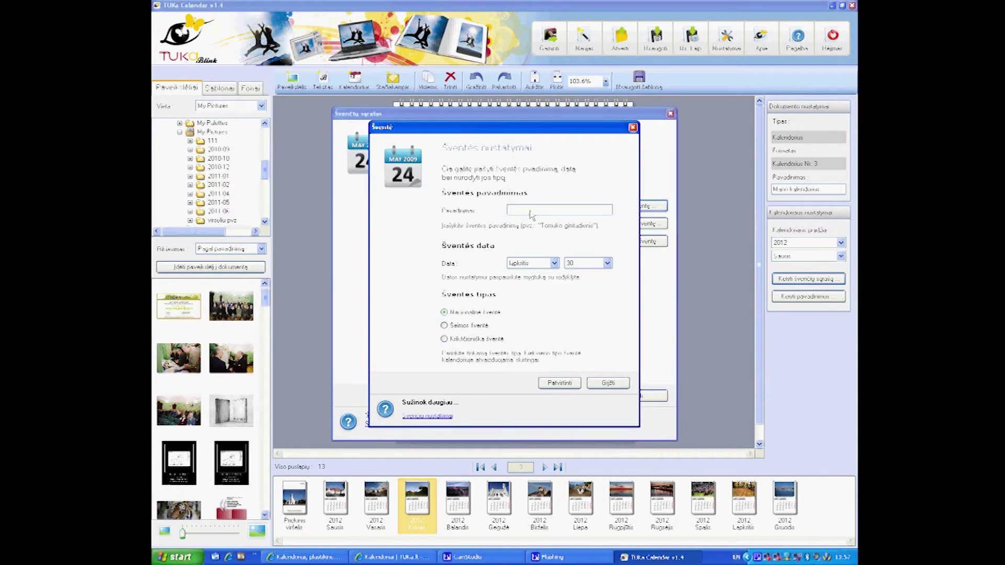
type("Mamo")
type(" d")
type("imtadie")
type("na")
Set the new holiday's date to rugpjūtis 12 and its type to family holiday, and save it to the holiday list.
left_click(556, 263)
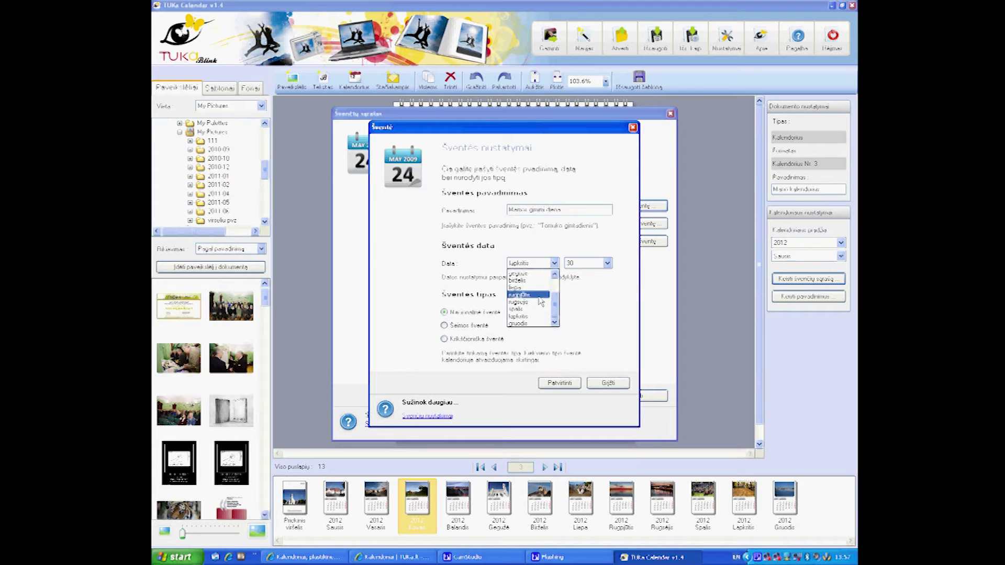
left_click(539, 296)
left_click(607, 263)
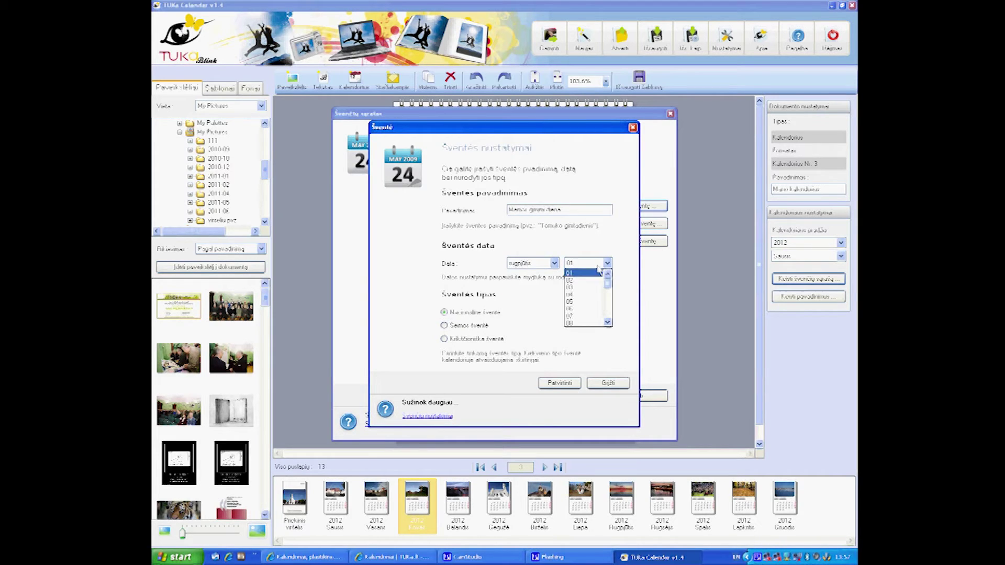
scroll(596, 317, "down", 2)
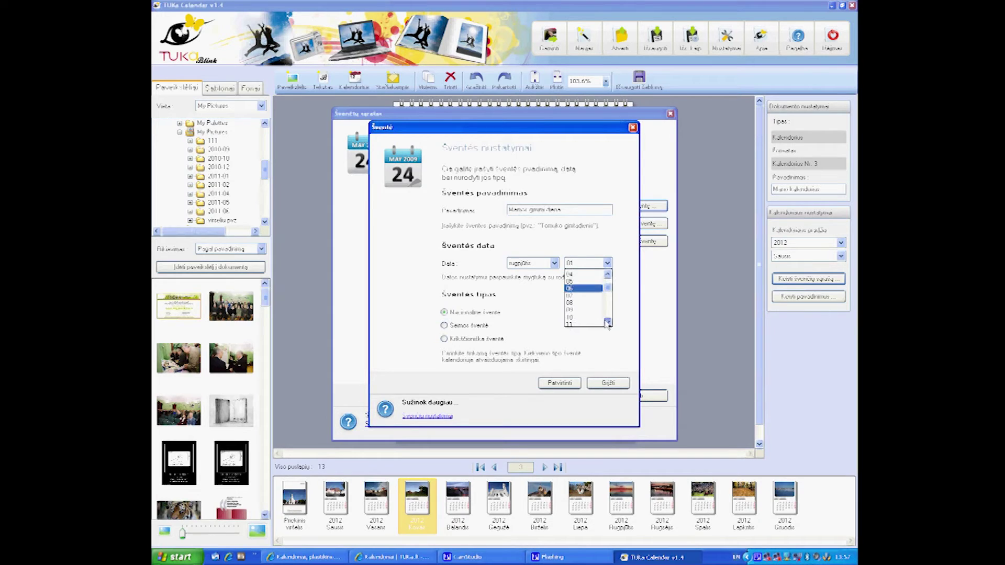
left_click(594, 317)
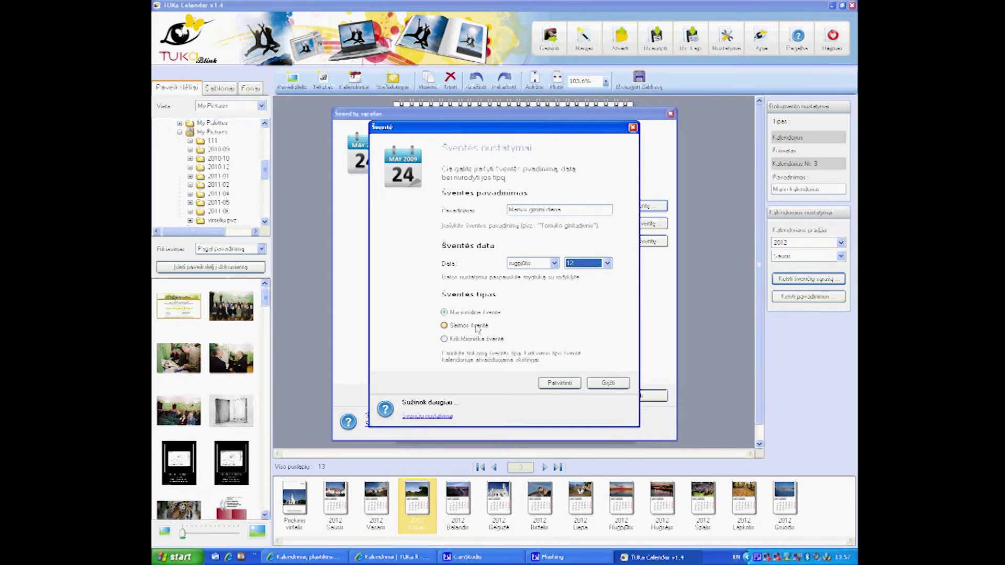
left_click(476, 328)
left_click(558, 383)
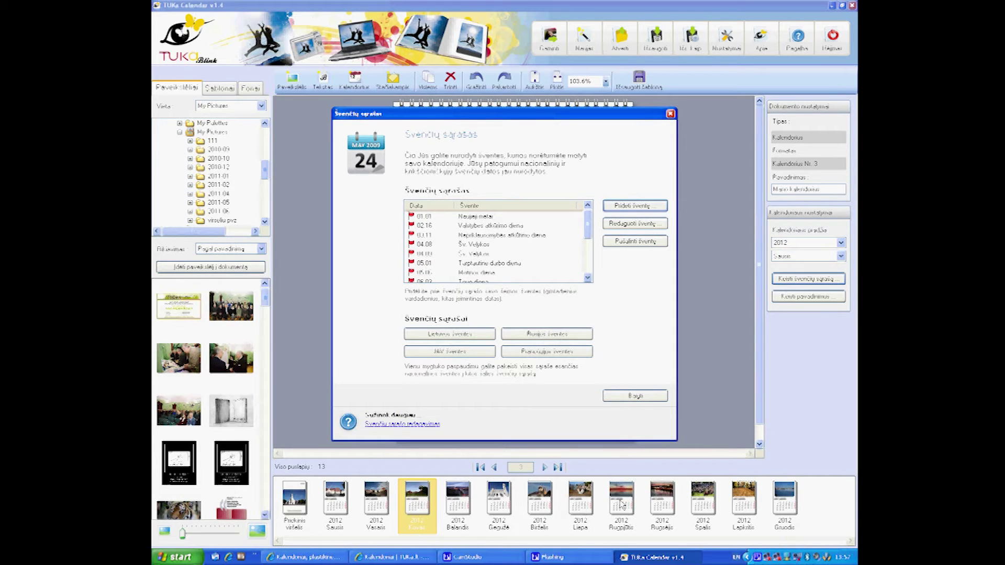
left_click(639, 398)
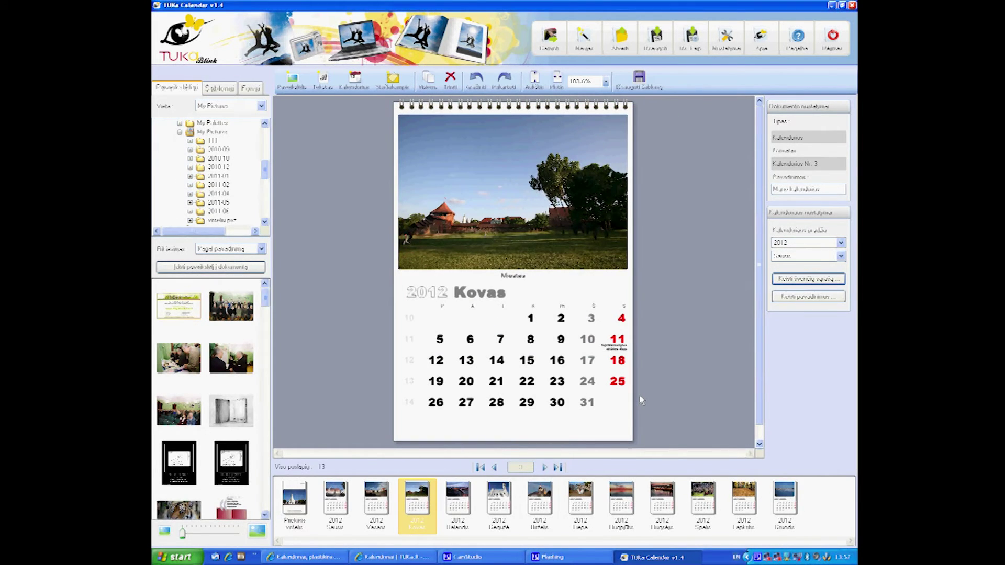
Adjust the August (Rugpjūtis) page's photo to brightness -25 and contrast 28.
left_click(627, 487)
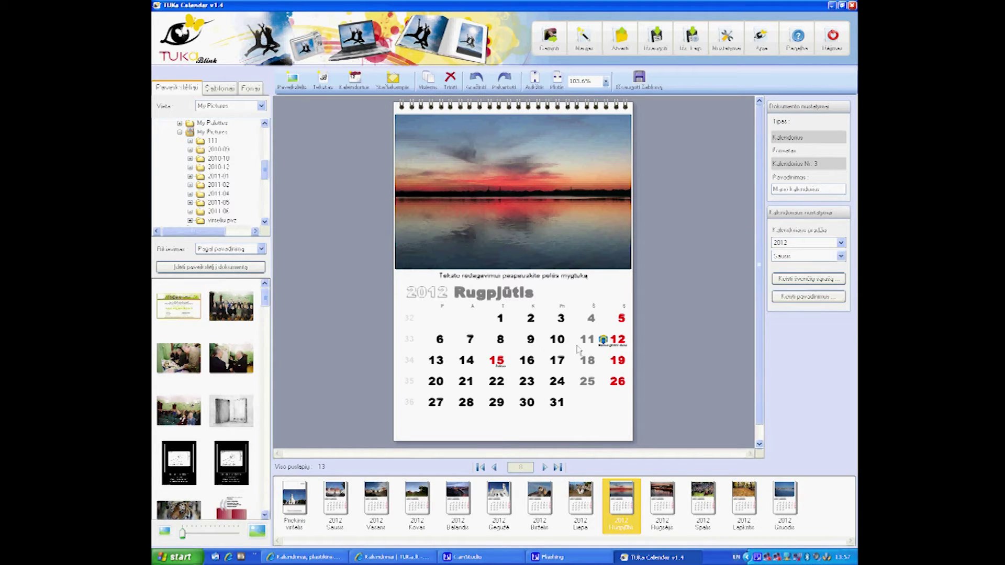
double_click(500, 210)
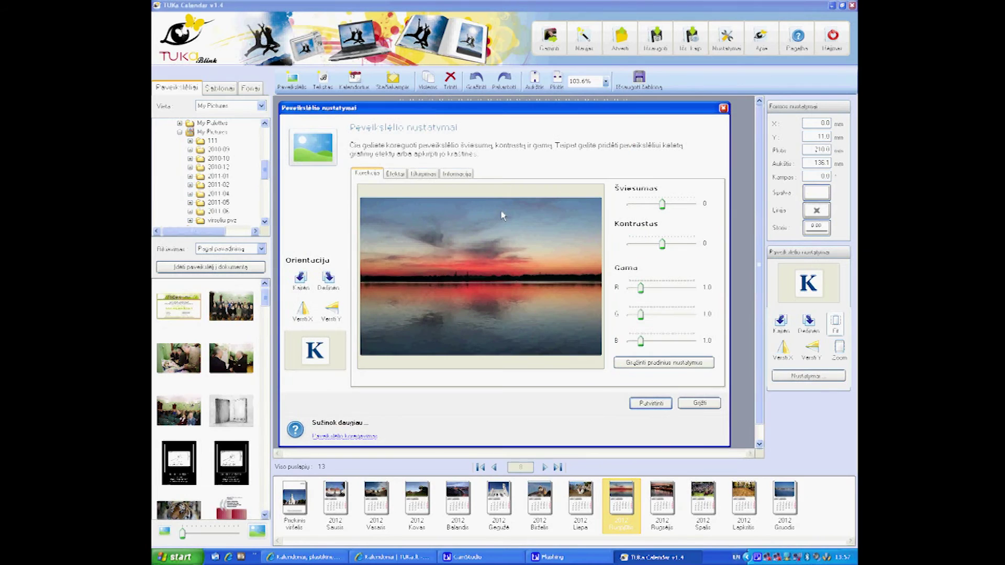
left_click_drag(664, 206, 656, 205)
left_click_drag(662, 245, 670, 245)
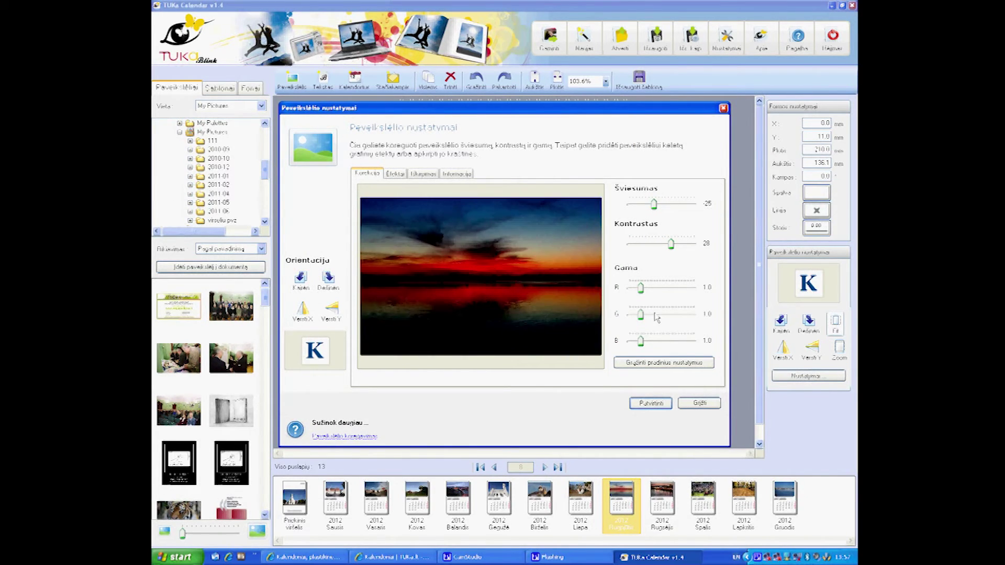
left_click(650, 403)
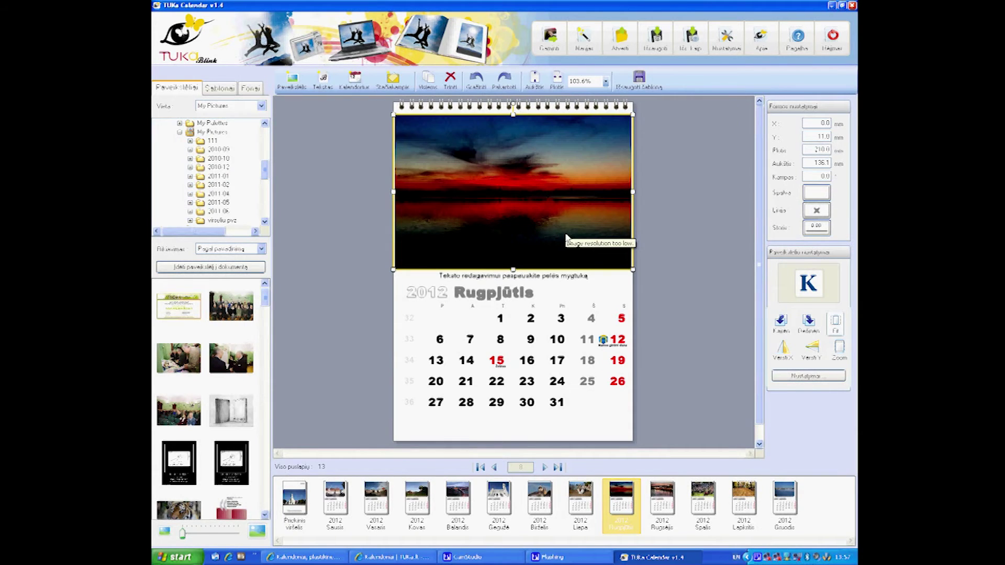
Crop the August (Rugpjūtis) page's photo in the individual format to the central part around the red horizon, and apply it.
double_click(541, 218)
left_click(431, 176)
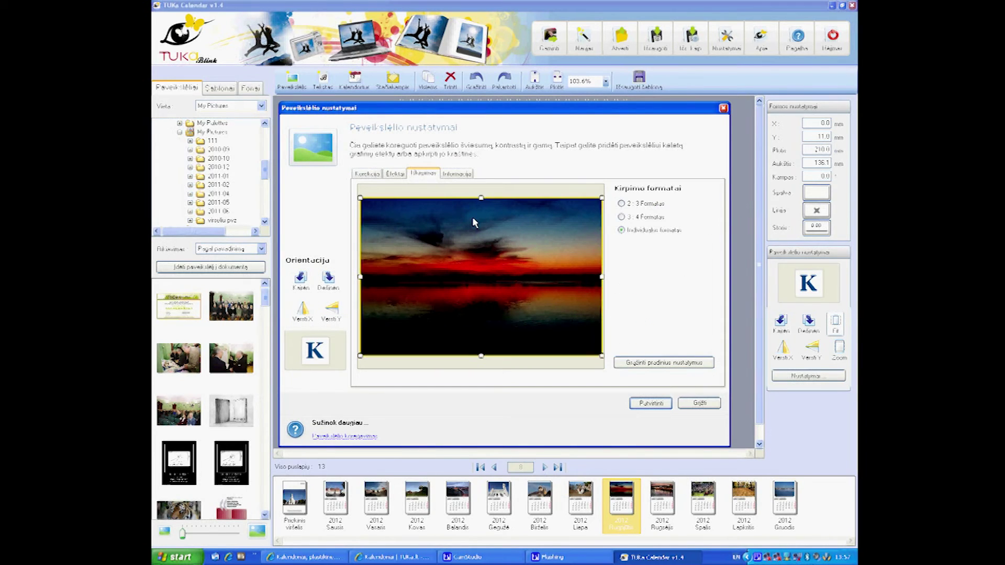
left_click(638, 208)
left_click(622, 217)
left_click(621, 230)
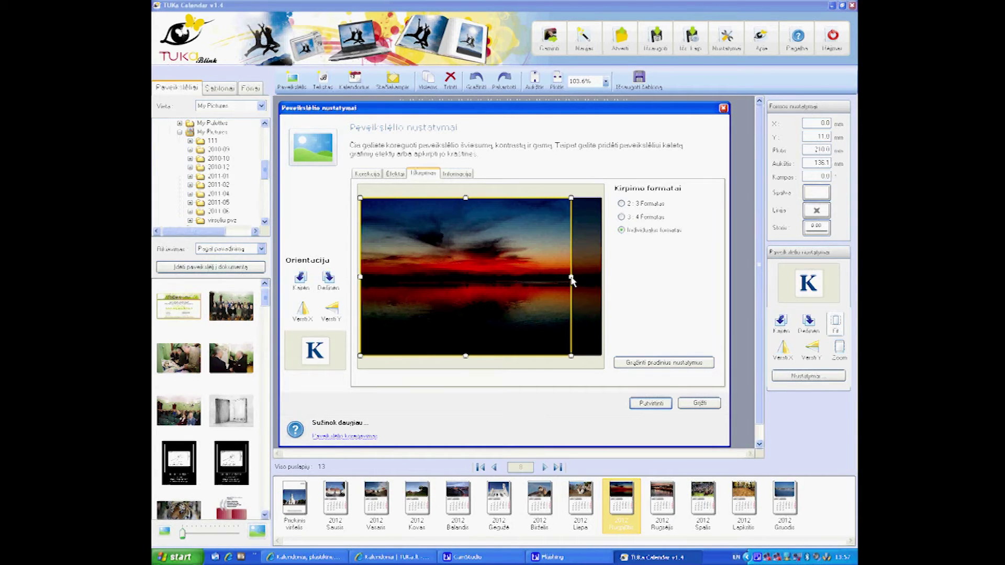
left_click_drag(571, 277, 546, 277)
left_click_drag(469, 353, 471, 324)
left_click_drag(461, 280, 476, 279)
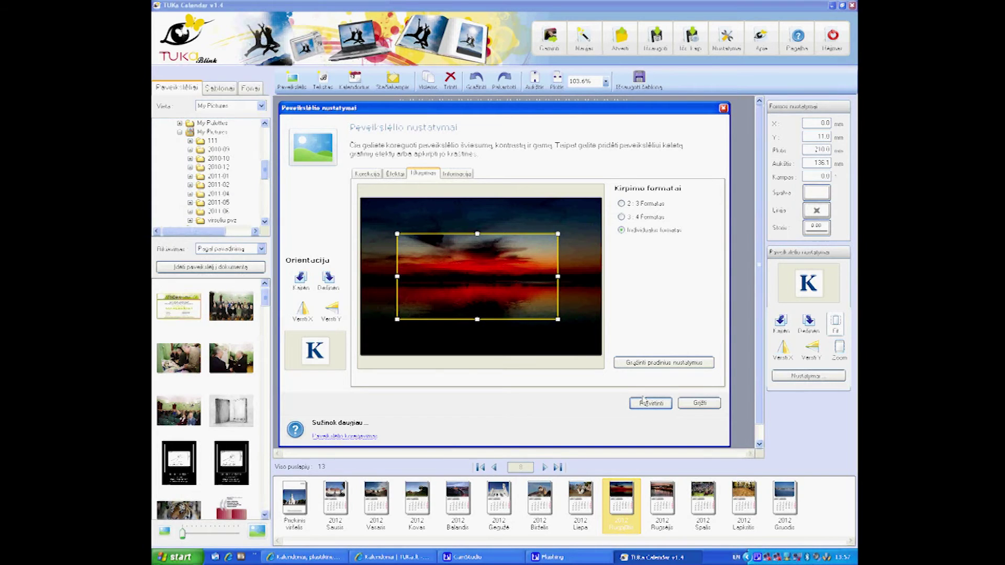
left_click(645, 402)
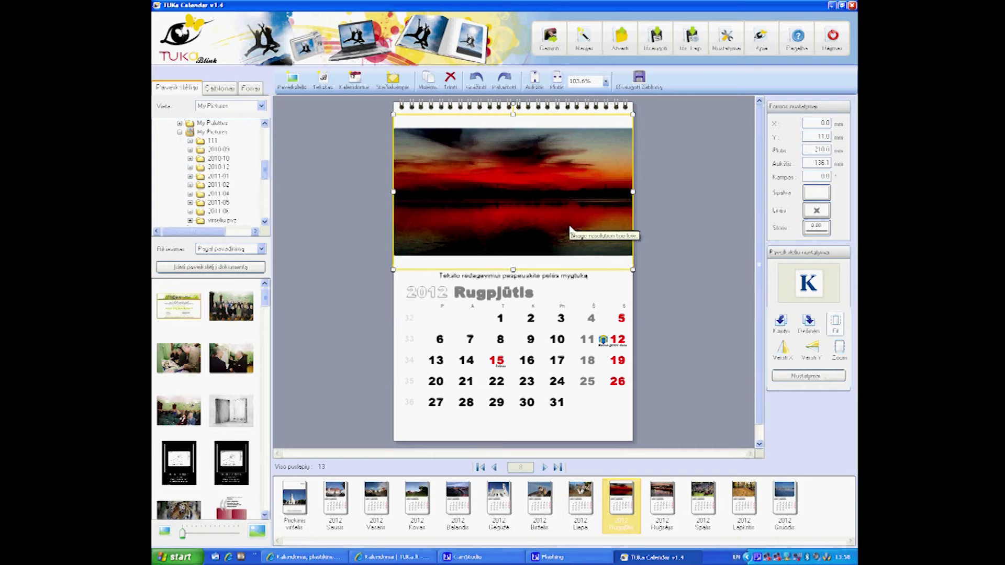
Save the calendar to the Desktop as "mano kalendorius", replacing the existing file of that name.
left_click(656, 39)
left_click(500, 312)
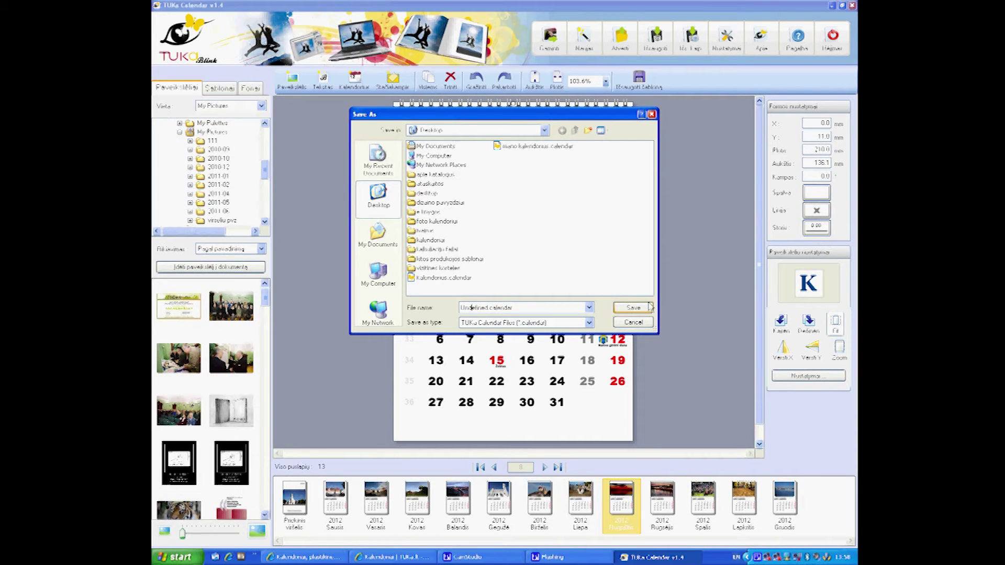
key("shift+Home")
key("shift+Right")
key("shift+Right")
key("shift+Right")
key("shift+Right")
key("shift+Right")
key("shift+Right")
key("shift+Right")
type("manio kalendorius")
left_click(634, 309)
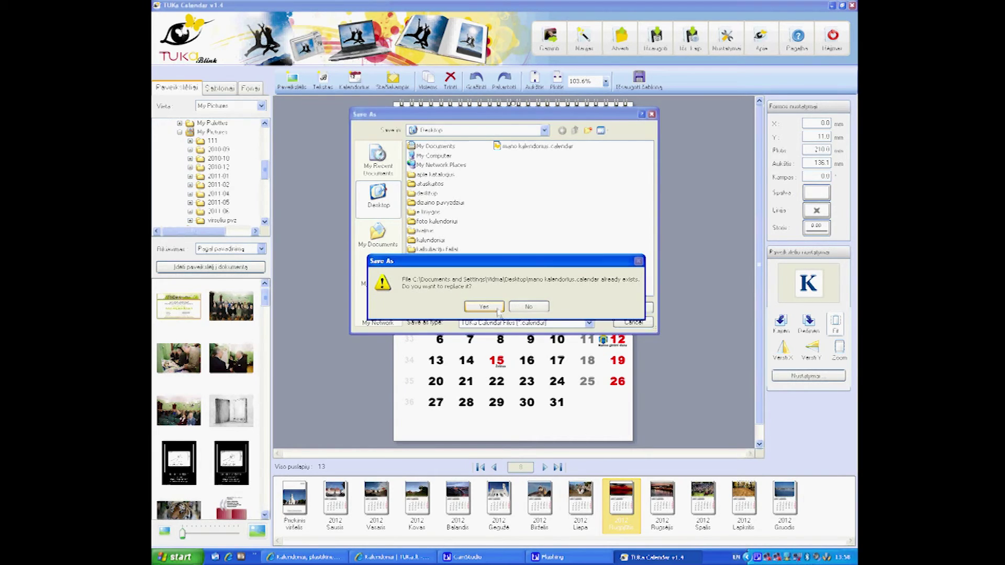
left_click(484, 307)
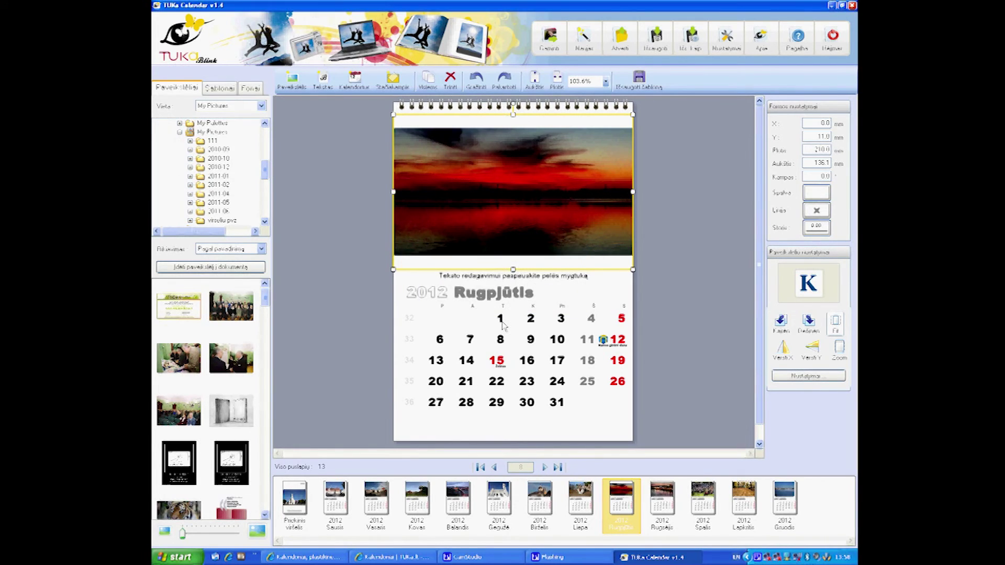
Switch to the TUKa.lt calendar instructions page in Internet Explorer and fill in the login form's e-mail and account password.
left_click(388, 558)
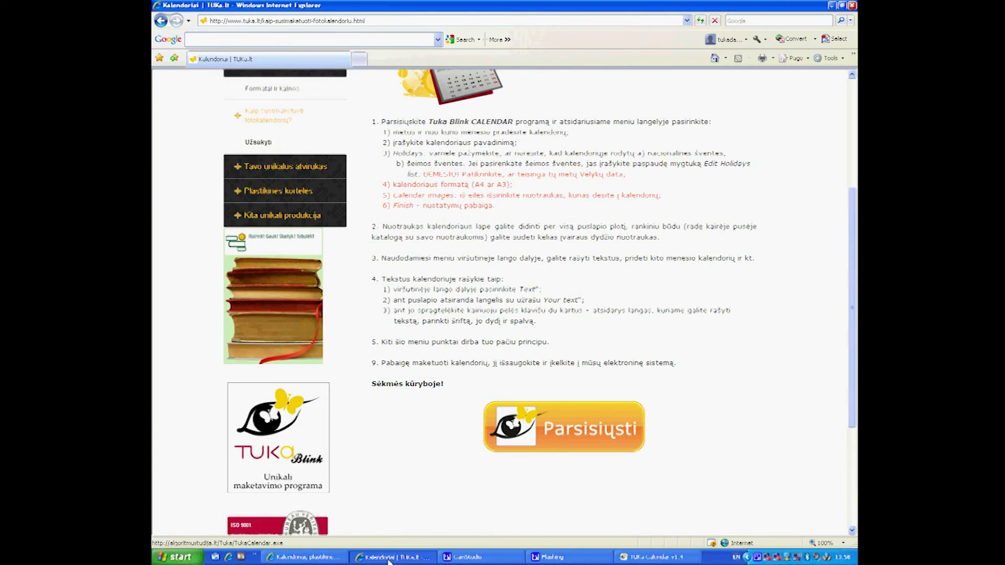
scroll(425, 421, "up", 3)
scroll(424, 421, "up", 3)
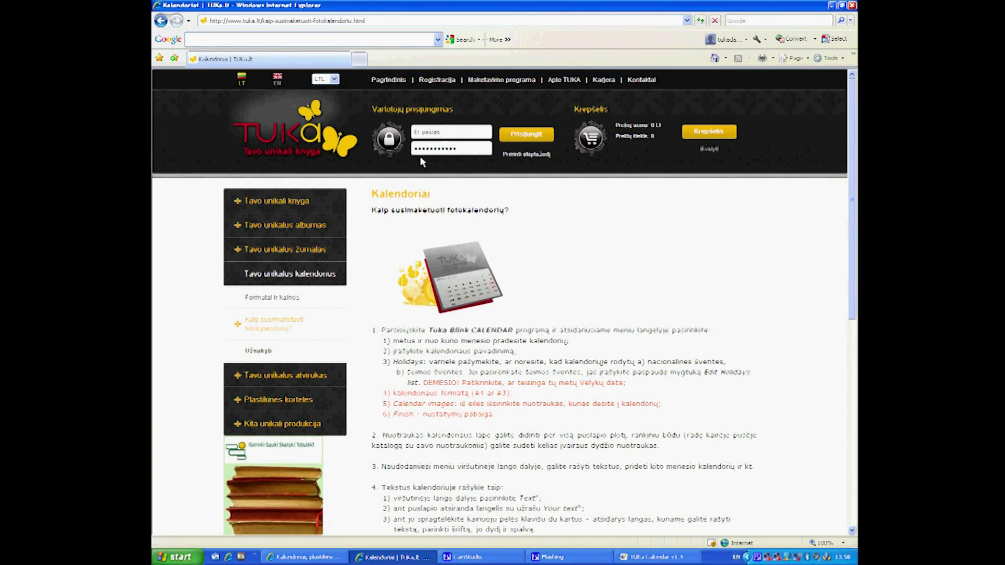
left_click(472, 136)
type("uuu")
left_click(465, 151)
type("uuuu")
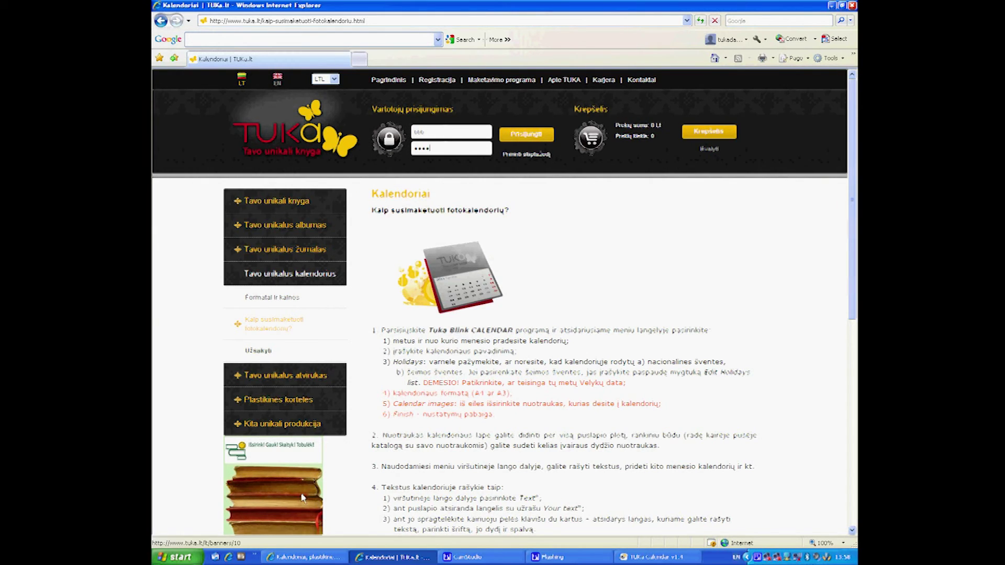
In the signed-in TUKa.lt window, open the order form for unique calendars and choose the product A4 Kalendorius - 30.00 Lt.
left_click(297, 559)
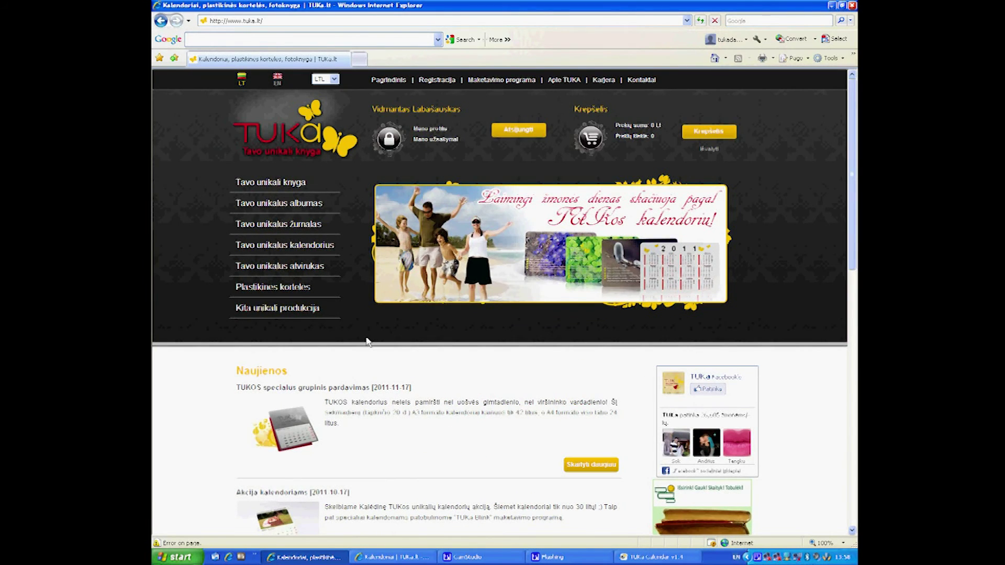
left_click(300, 255)
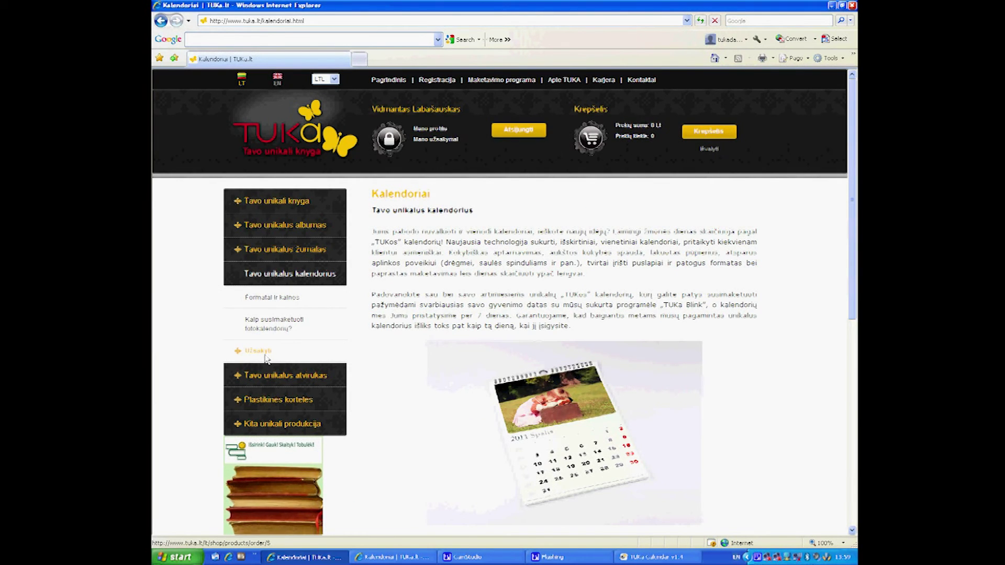
left_click(258, 352)
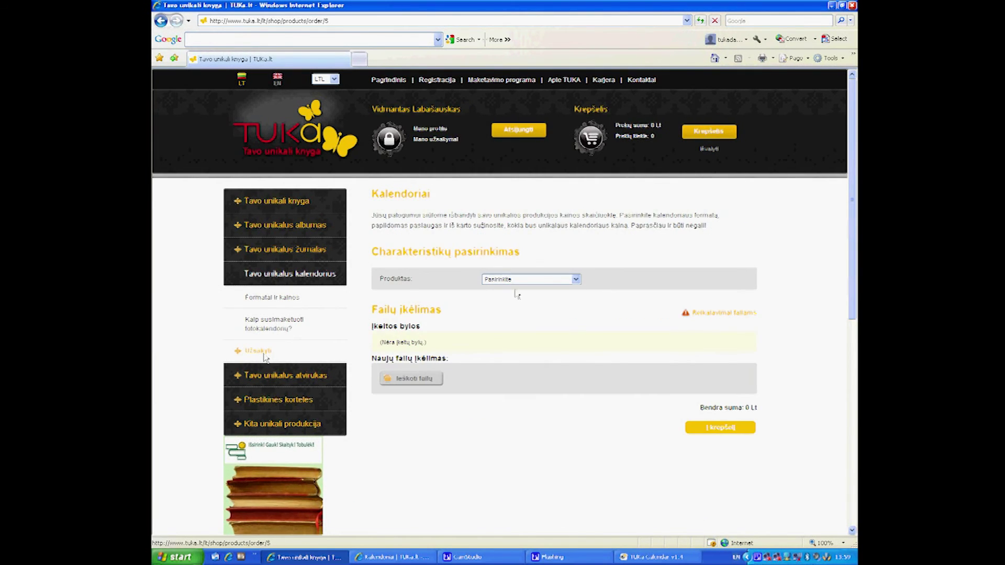
left_click(575, 280)
left_click(564, 300)
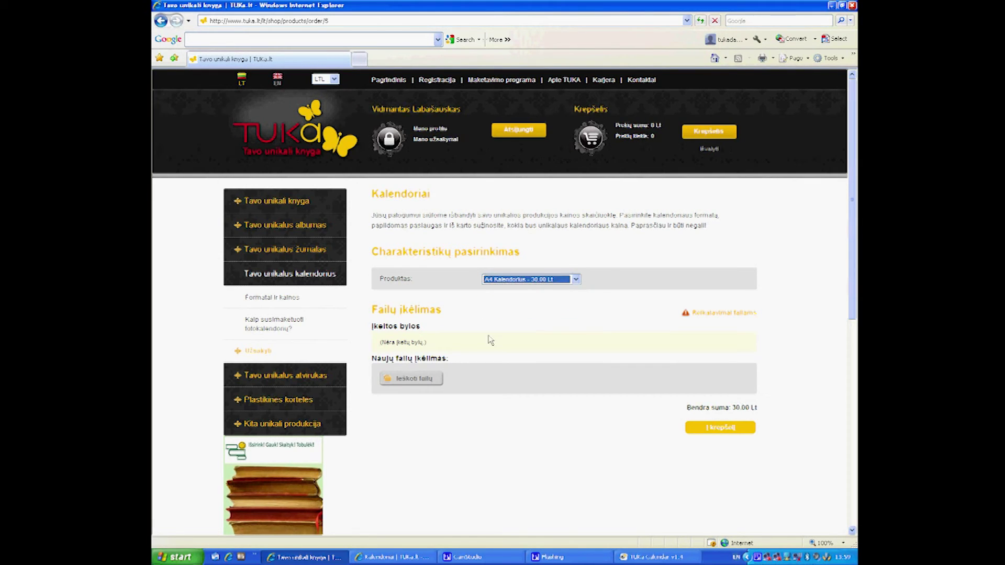
Upload "mano kalendorius.calendar" from the Desktop to the order and add the order to the basket.
left_click(409, 378)
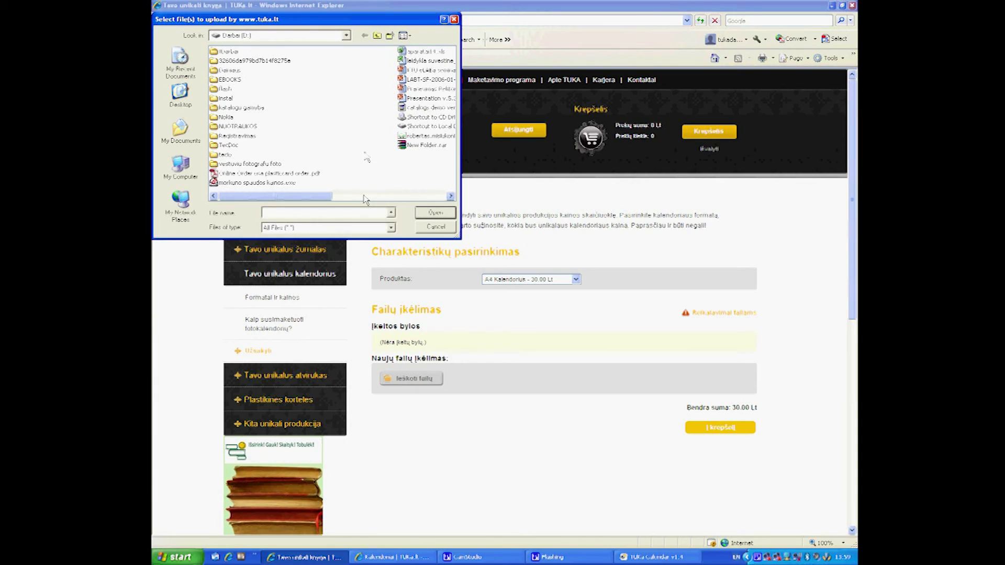
left_click(346, 35)
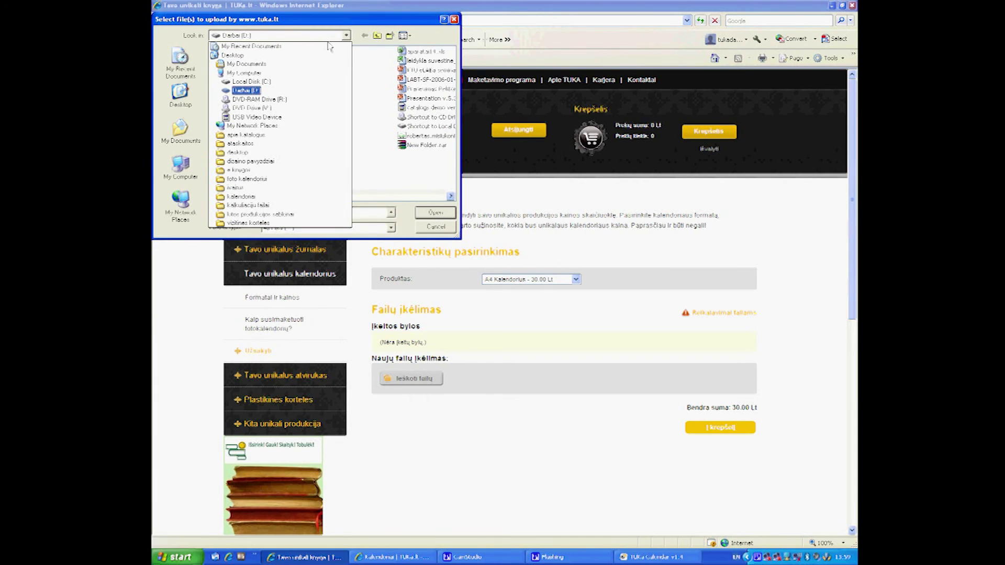
left_click(246, 45)
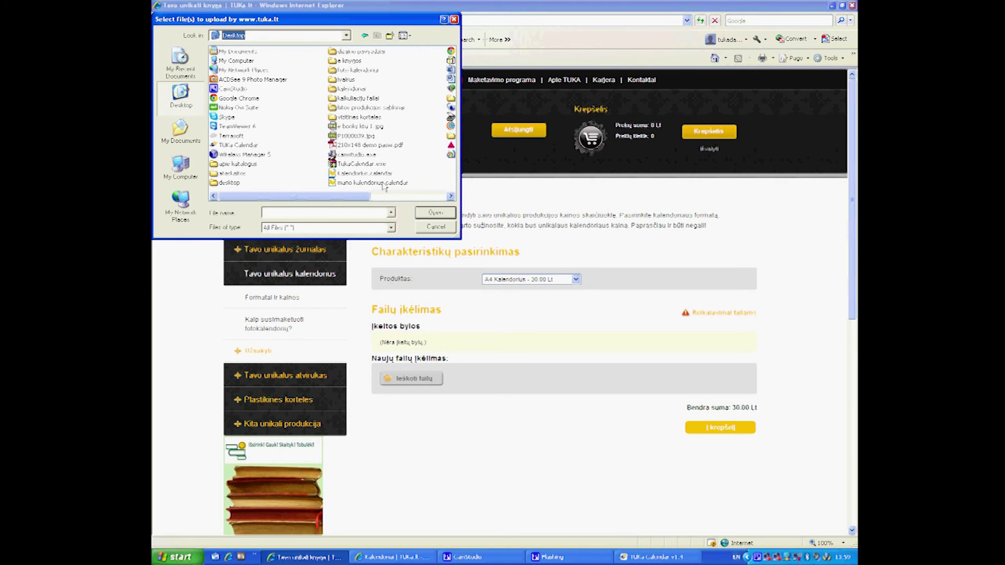
left_click(392, 182)
left_click(436, 214)
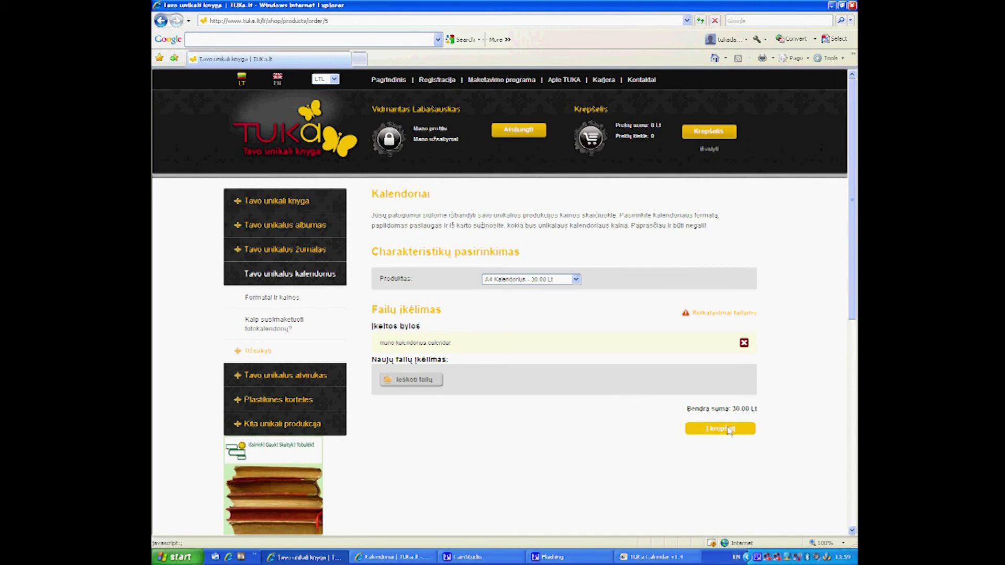
left_click(729, 430)
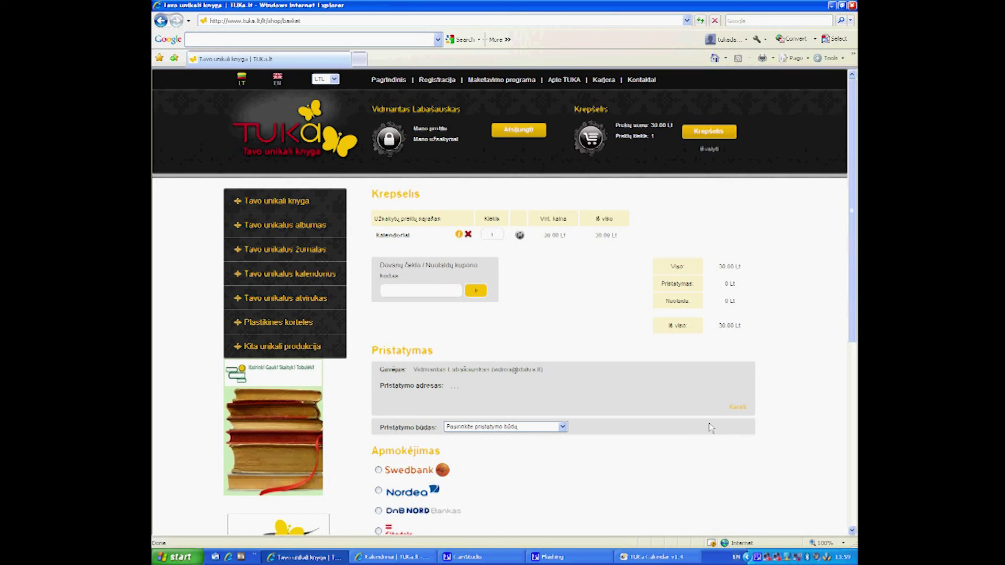
Set the order's delivery method to Lietuvoje (kurjeriu) - 20 Lt and choose Swedbank for payment.
left_click(563, 428)
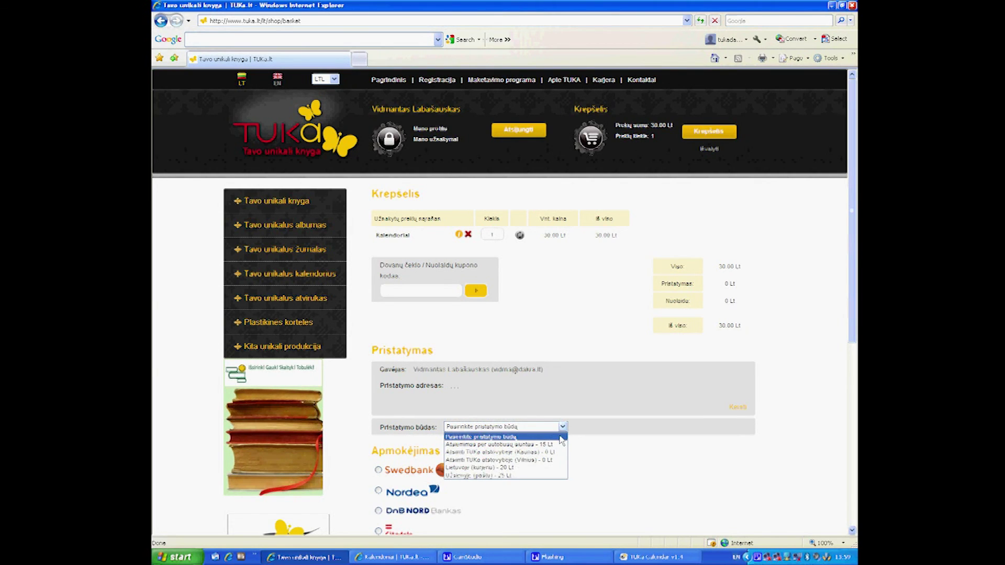
left_click(550, 467)
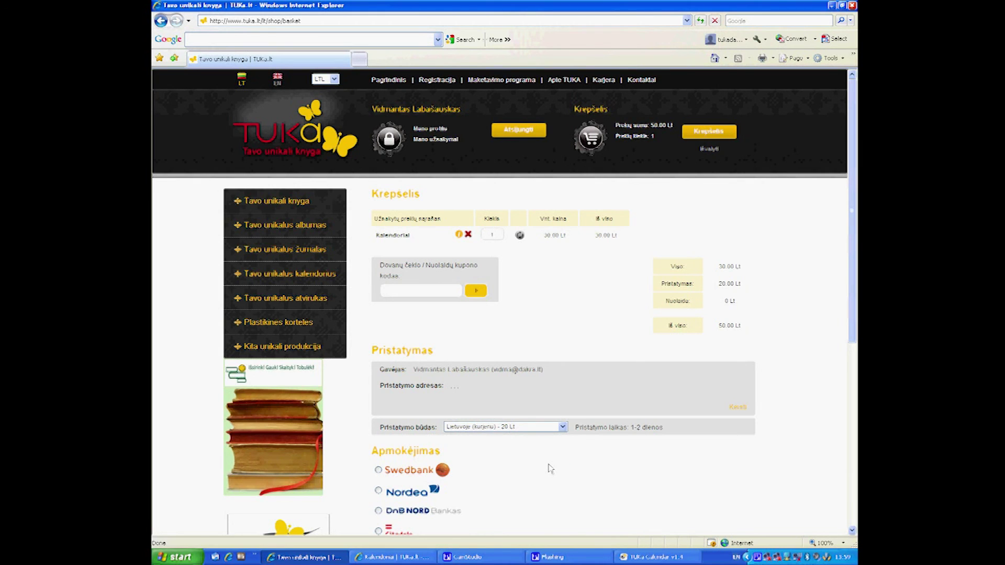
scroll(374, 359, "down", 3)
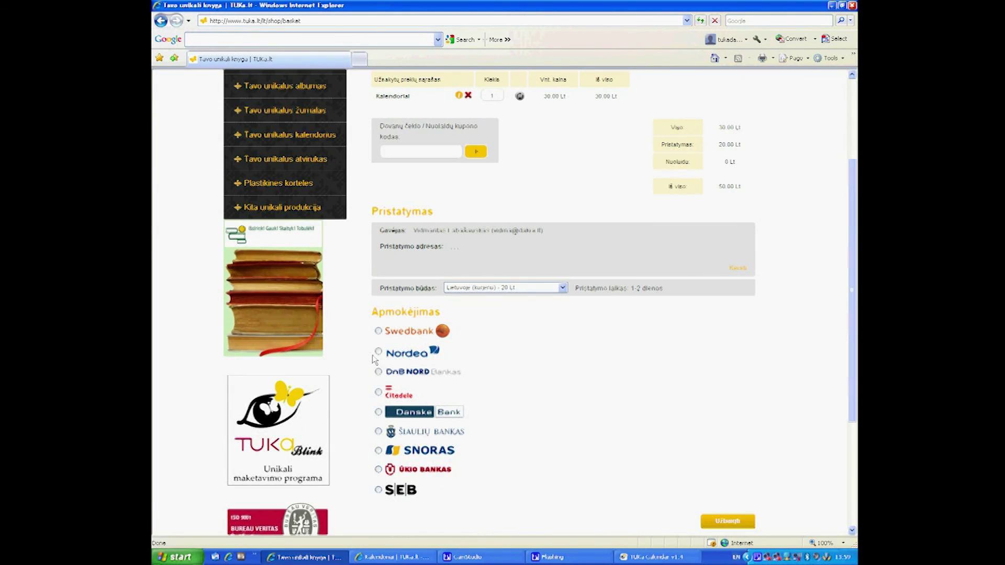
left_click(378, 331)
mouse_move(728, 521)
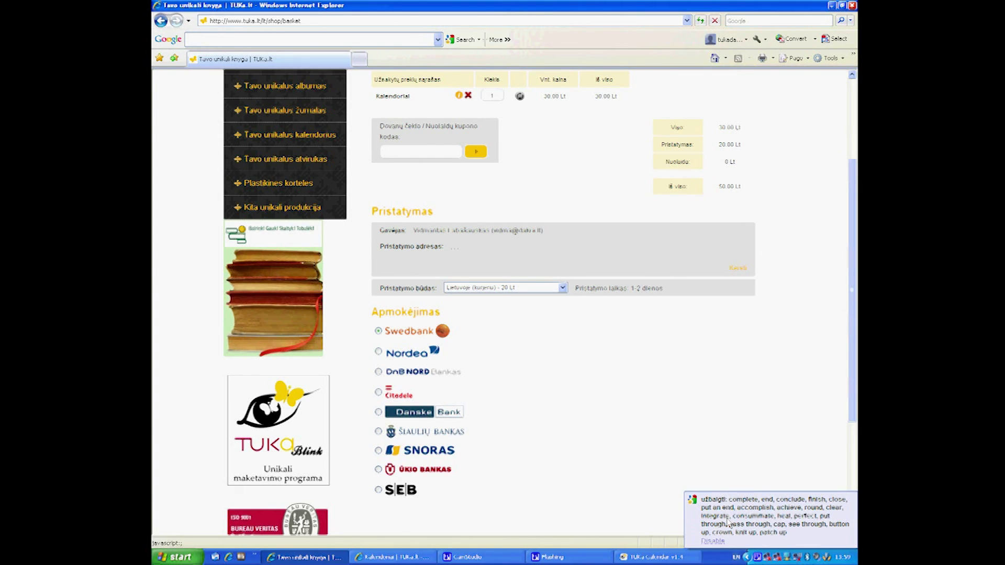